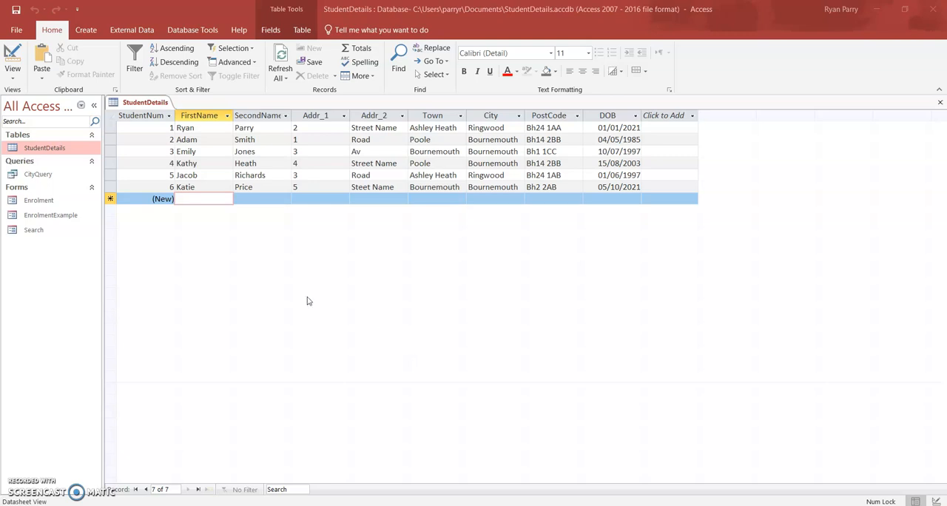
- Open the CityQuery query to review its records, and close it again
click(65, 176)
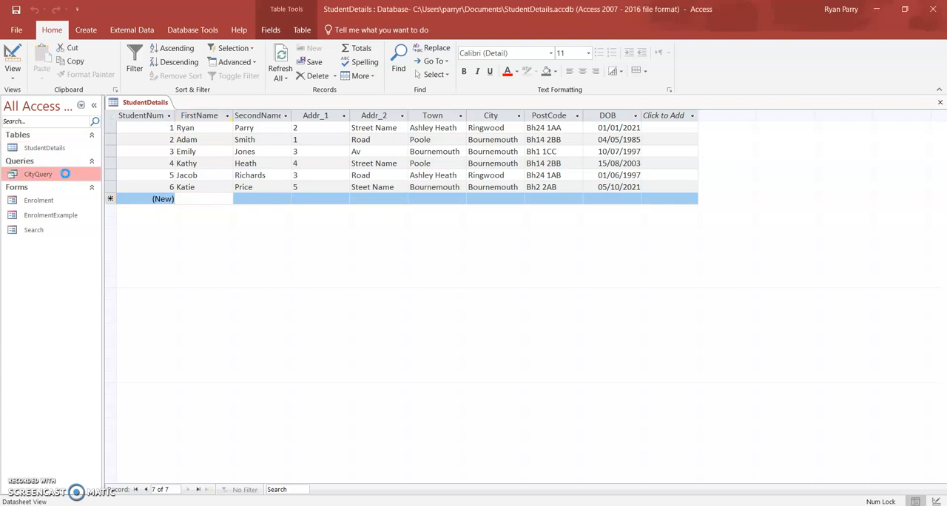
double_click(65, 176)
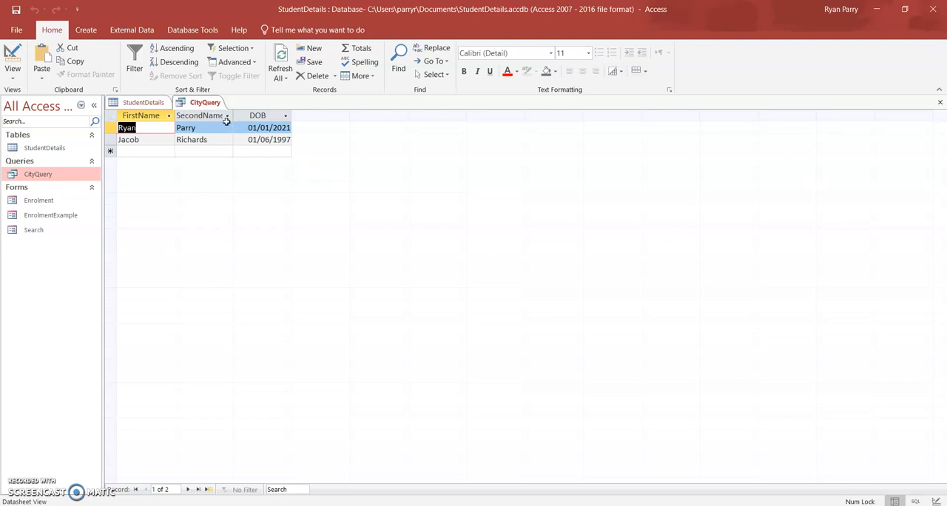
right_click(205, 104)
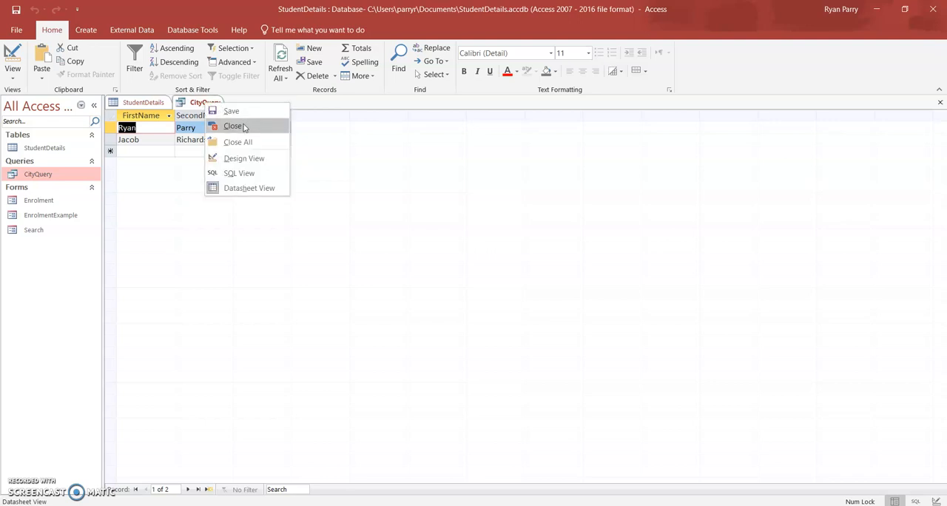
click(244, 127)
- Close the open StudentDetails table
right_click(148, 107)
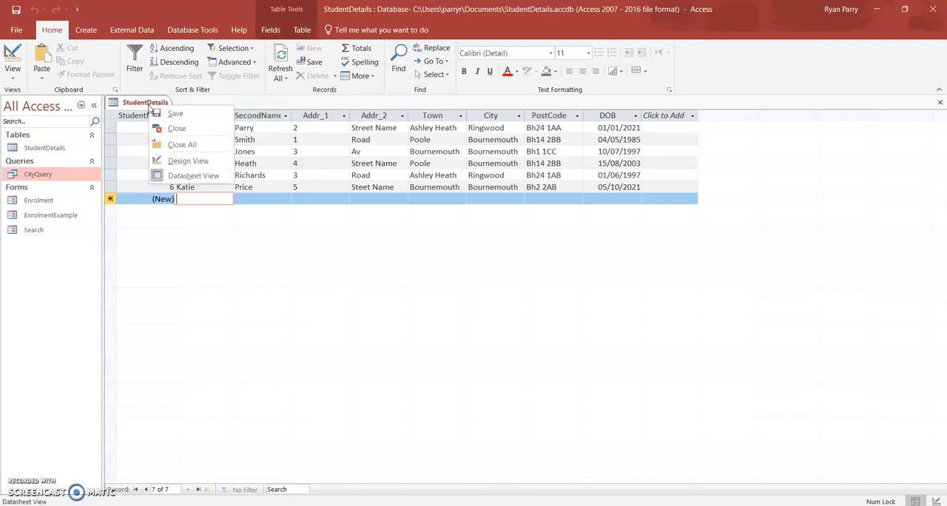
click(156, 110)
right_click(154, 103)
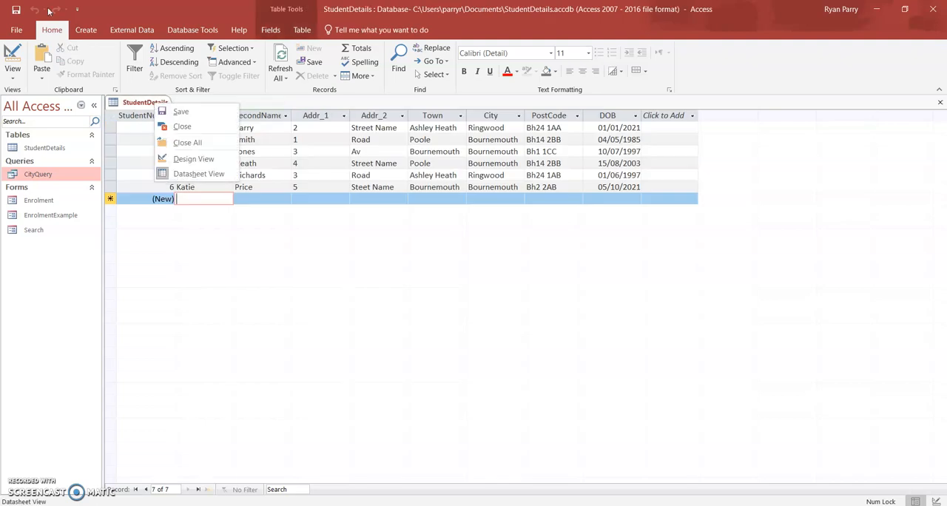
click(187, 125)
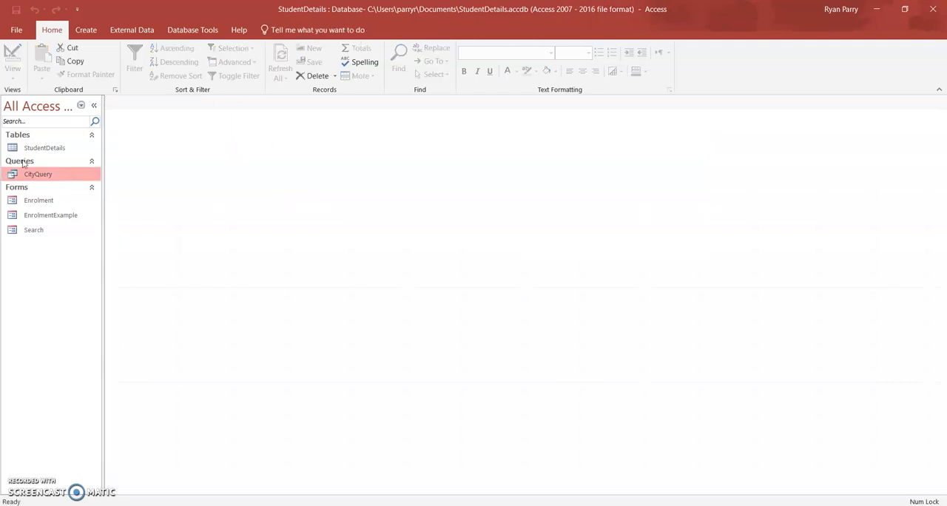
- Generate a basic report based on the CityQuery query
click(34, 150)
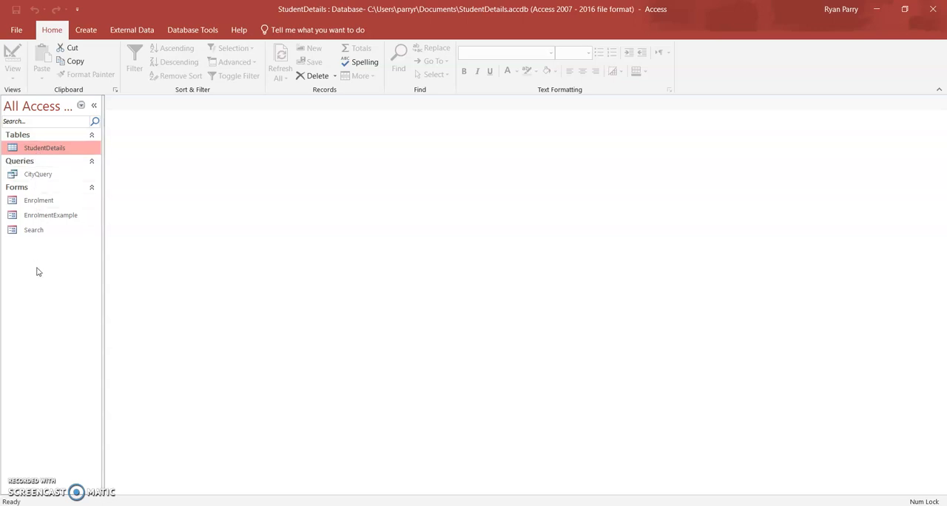
click(41, 175)
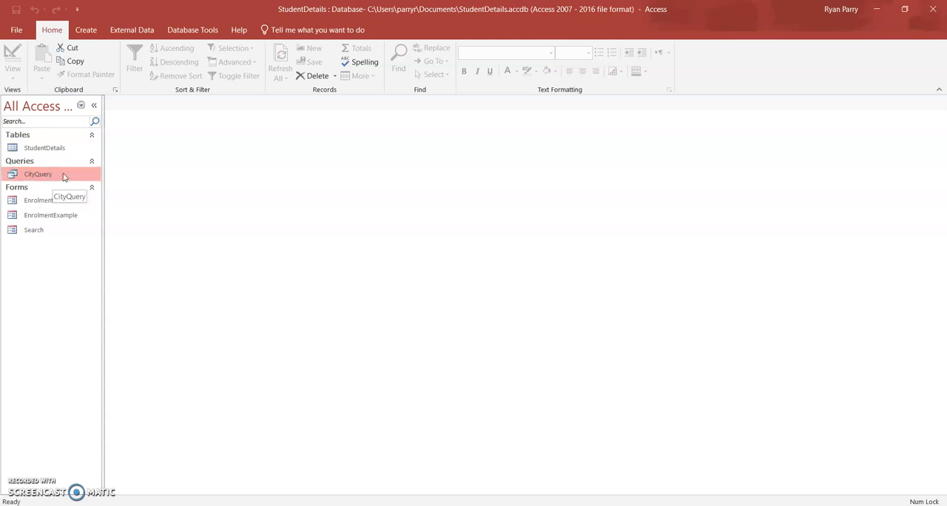
click(87, 30)
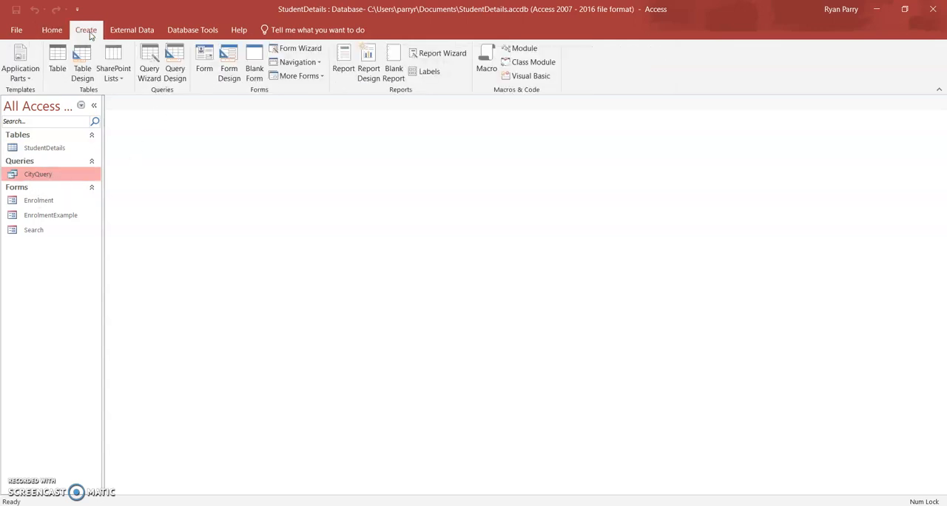
click(345, 69)
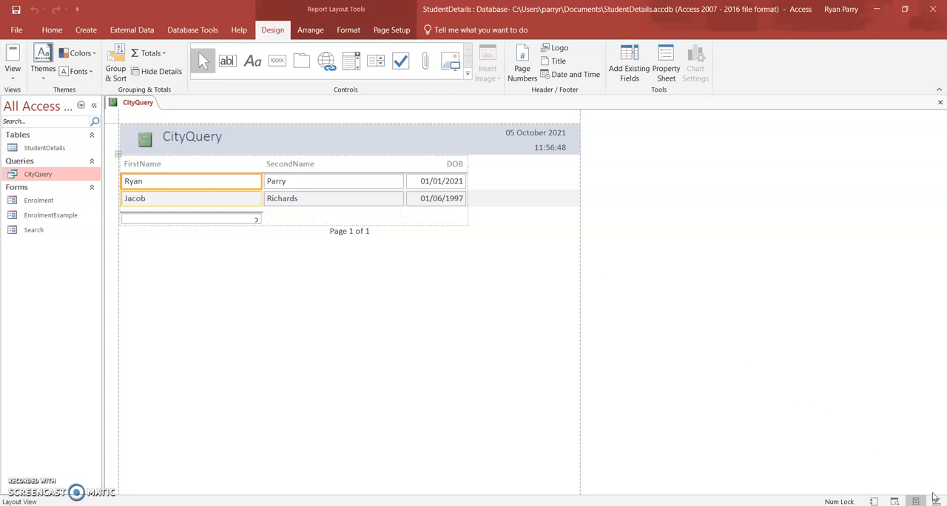
- Examine the CityQuery report in Report View and in Print Preview
right_click(137, 105)
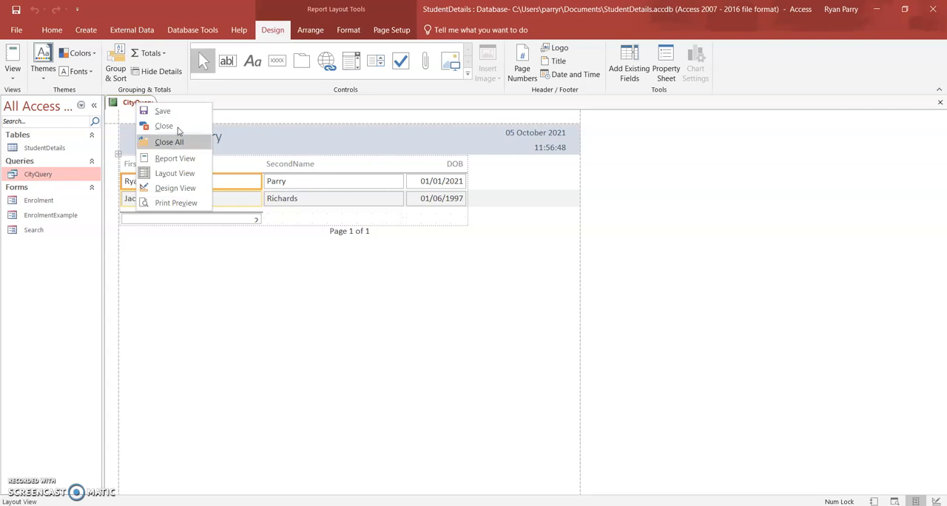
click(175, 158)
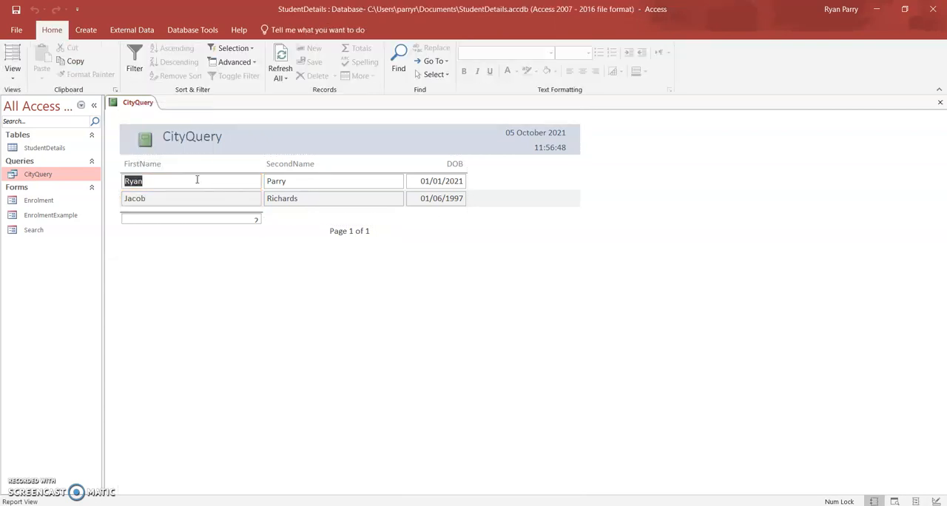
right_click(141, 105)
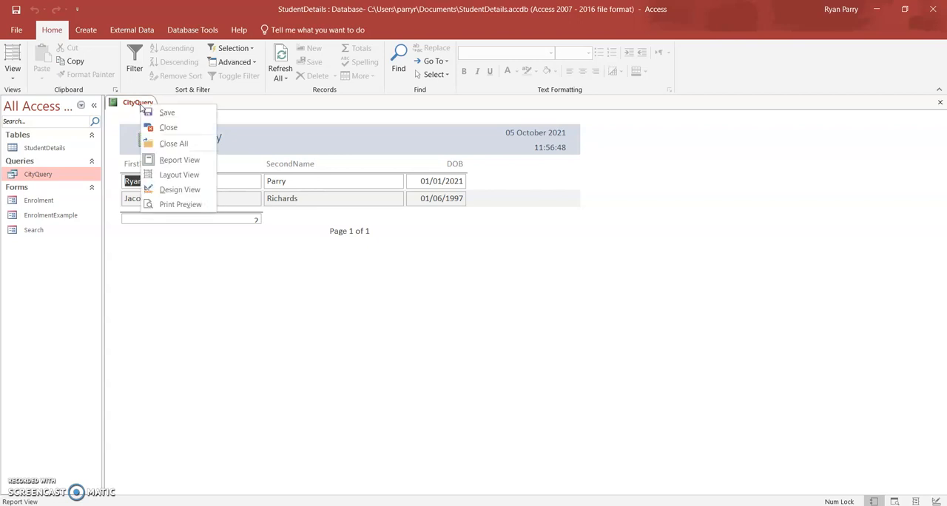
click(180, 204)
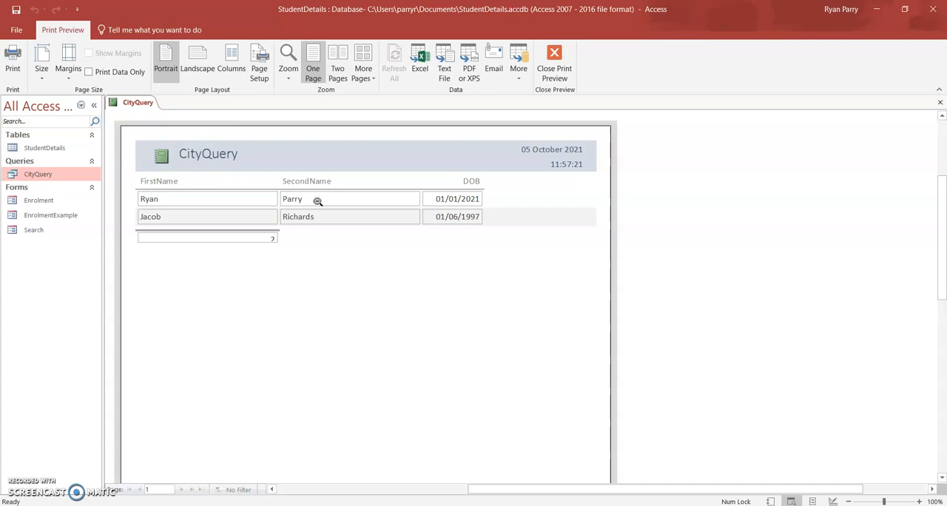
- In Design View, extend the report footer downward and make the =Count(*) box taller so it fits its text
right_click(140, 105)
click(178, 188)
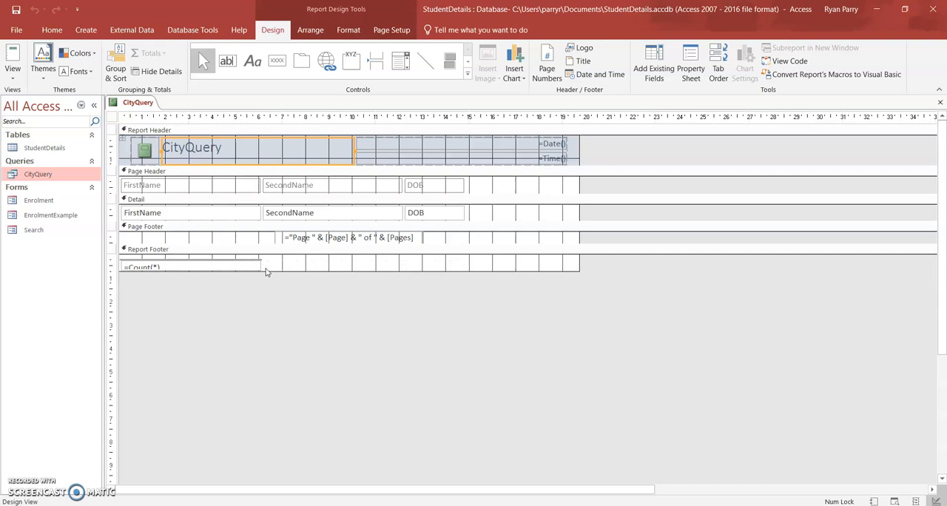
drag(266, 272, 266, 280)
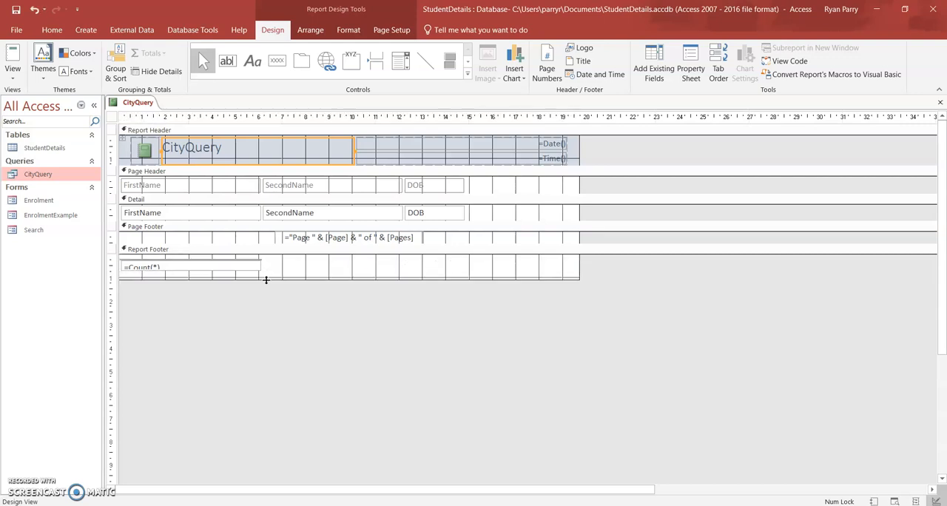
click(250, 267)
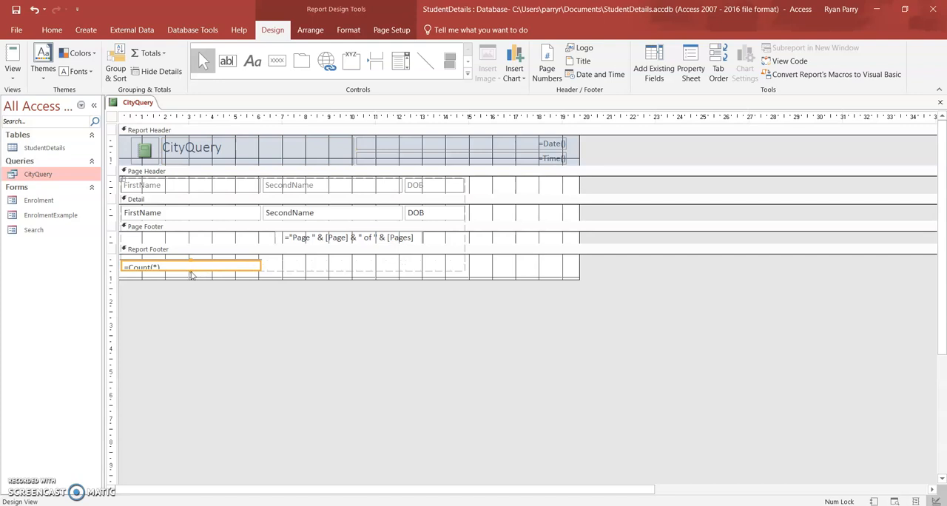
drag(190, 271, 189, 273)
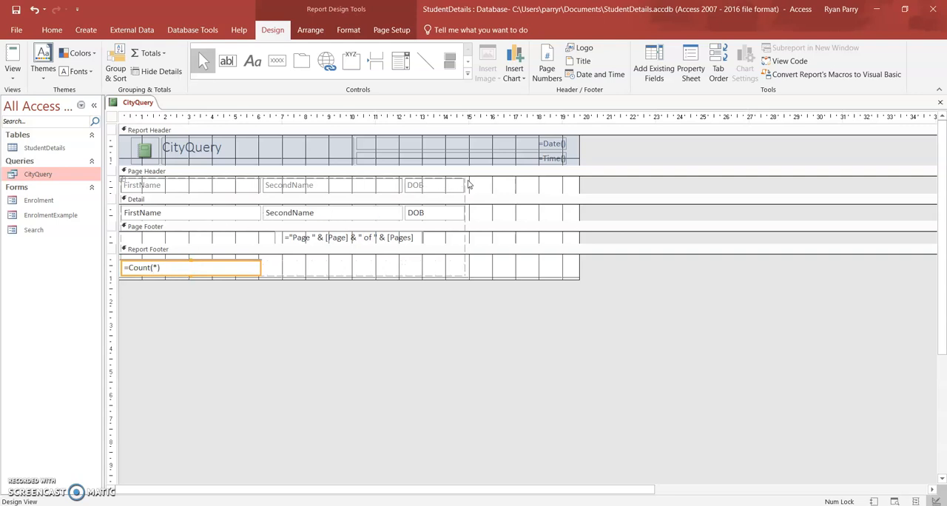
- Change the title in the report header to "Ringwood Students"
click(177, 151)
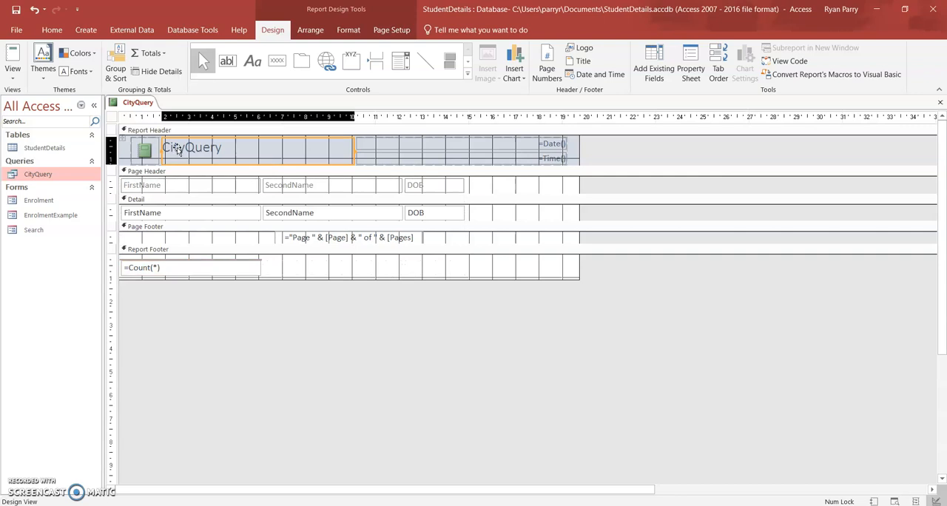
click(182, 146)
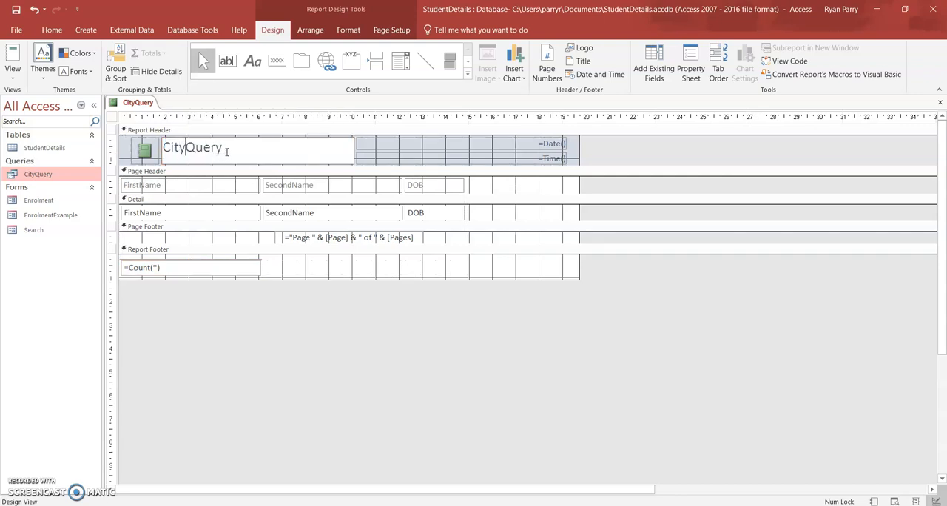
drag(226, 151, 162, 148)
key(BackSpace)
text(Ringwood )
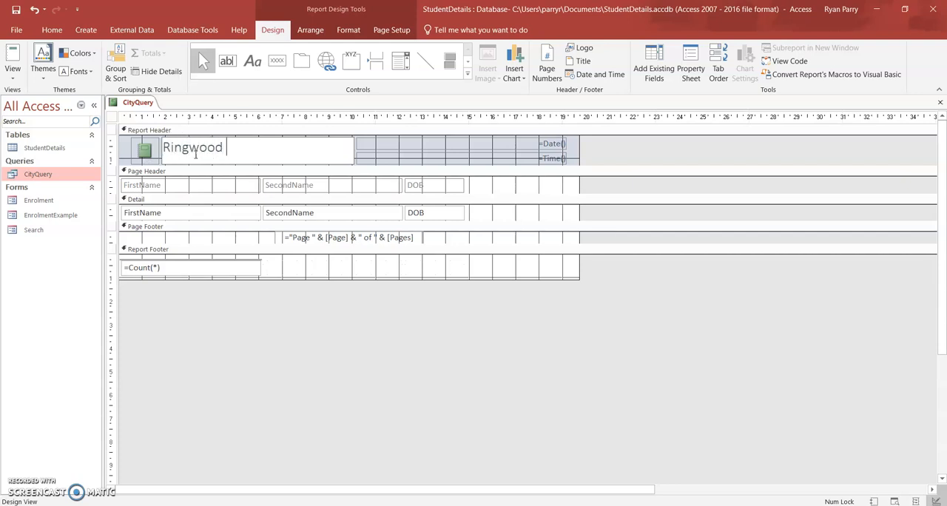
text(Studewnts)
key(BackSpace)
key(BackSpace)
key(BackSpace)
key(BackSpace)
text(nts)
key(Return)
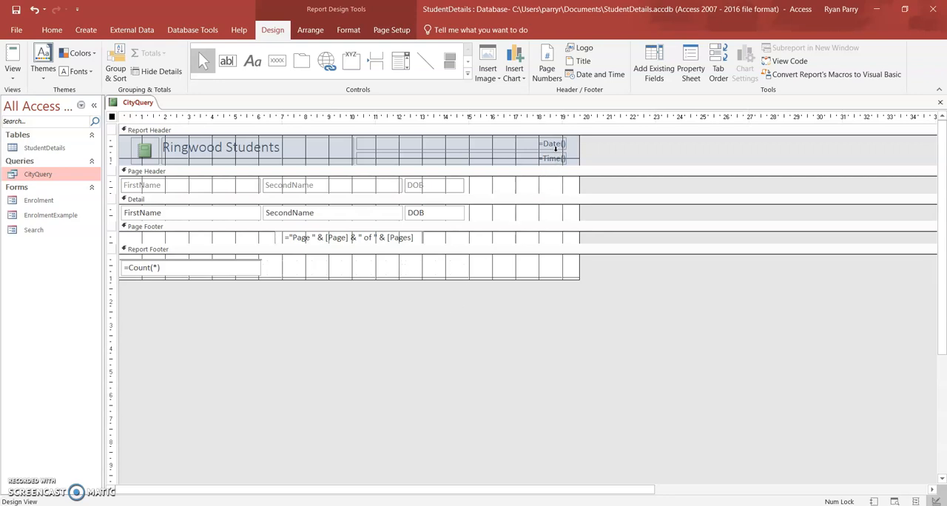
- Switch the report to Layout View and save it under the name "Ringwood Students"
click(8, 77)
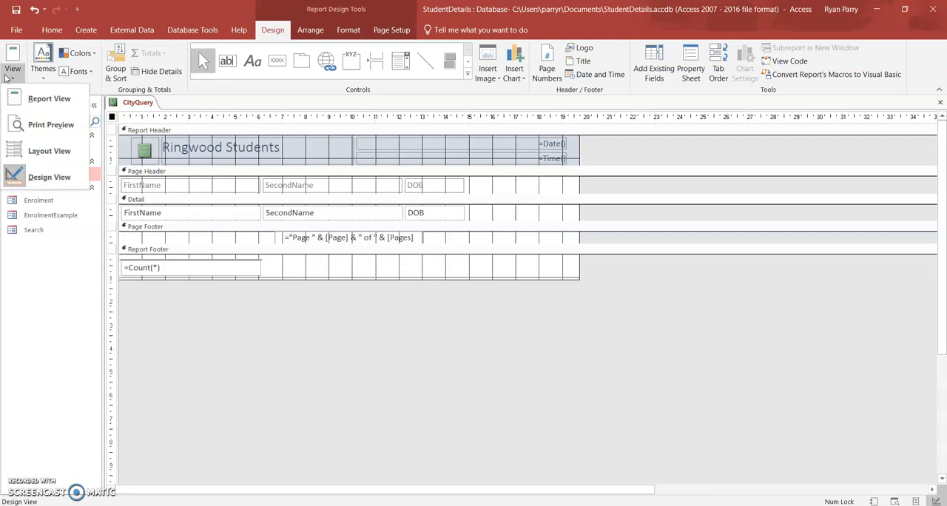
click(47, 152)
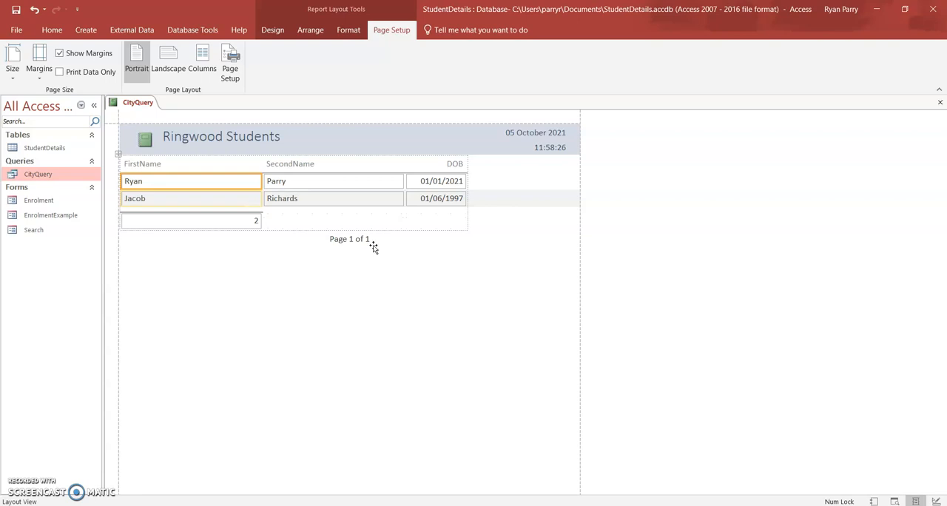
right_click(139, 105)
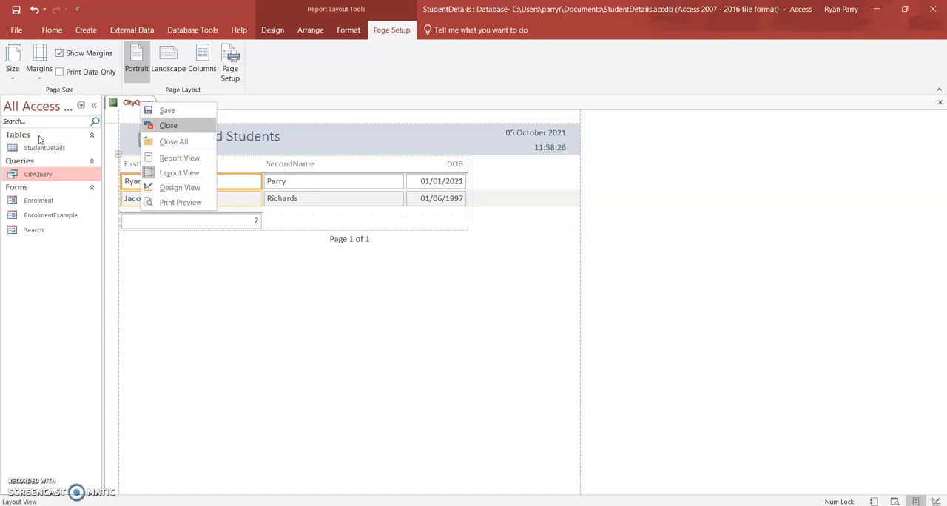
click(167, 110)
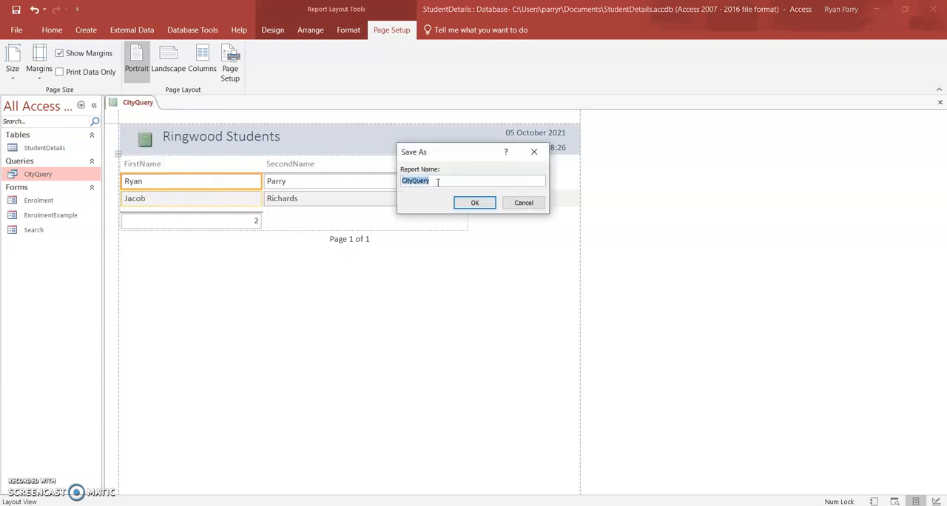
text(Ringwood Students)
click(472, 202)
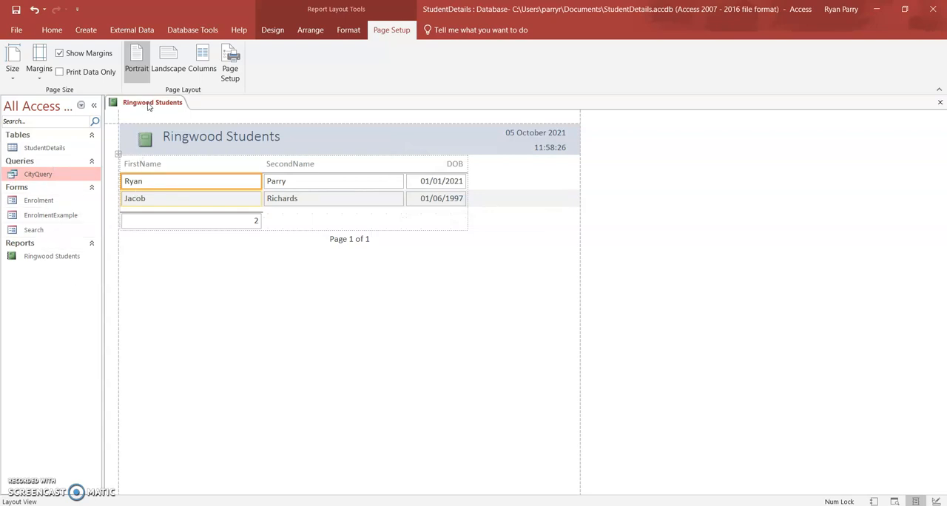
click(52, 31)
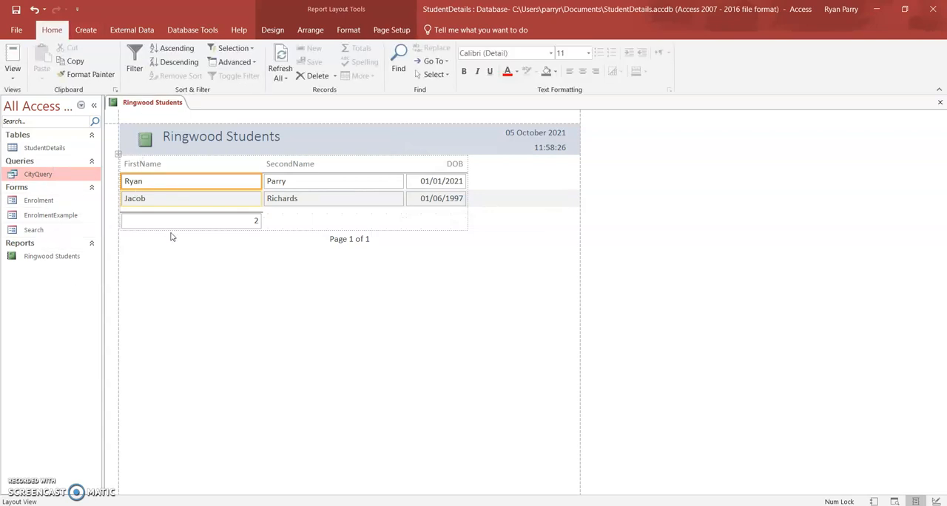